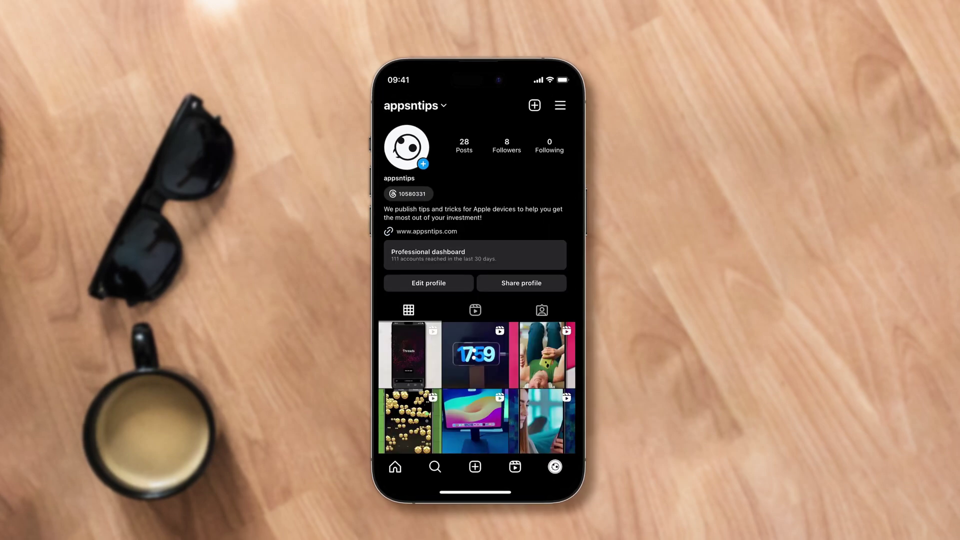
Step: Switch Instagram from appsntips to the memoji account and bring up its Threads badge details
left_click(446, 106)
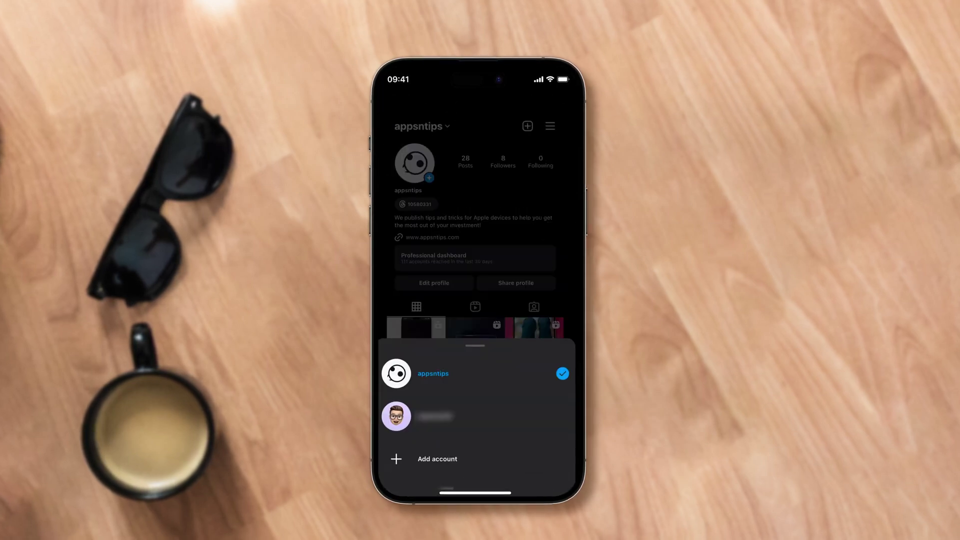
left_click(451, 417)
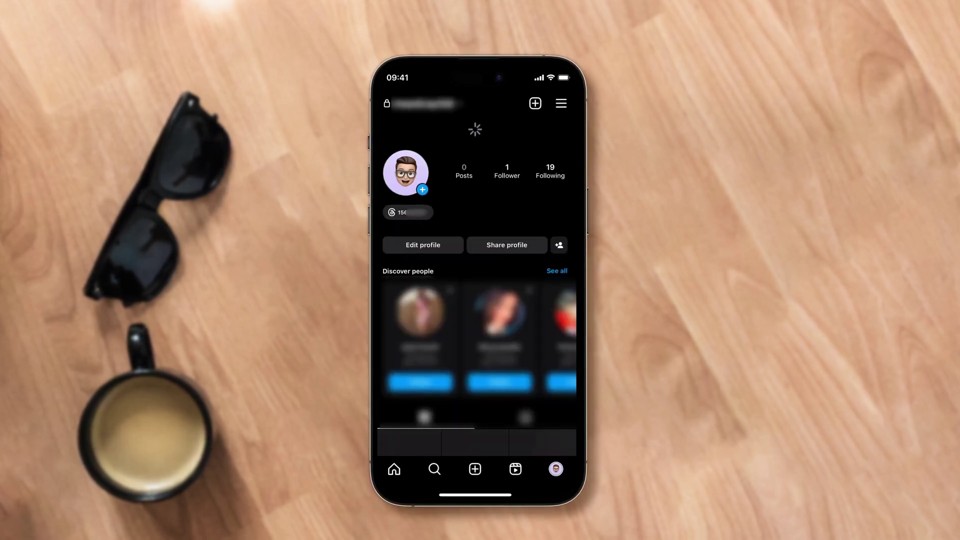
left_click(396, 212)
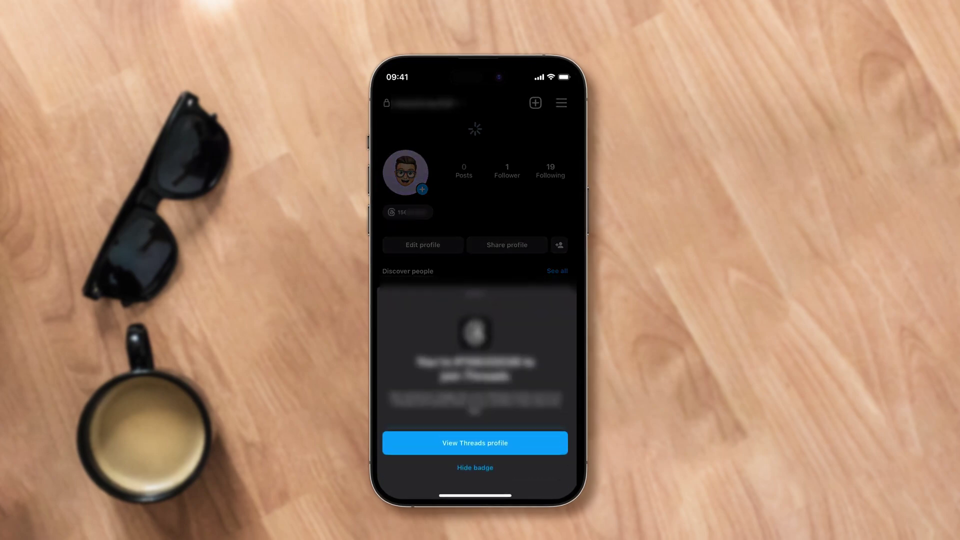
Step: View the memoji account's private Threads profile, then go back to the appsntips profile
left_click(474, 443)
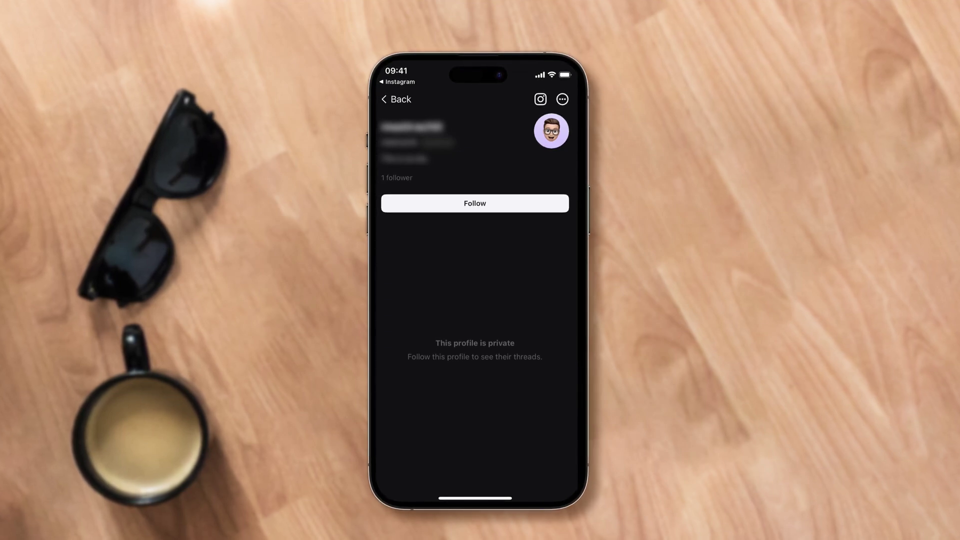
left_click(400, 100)
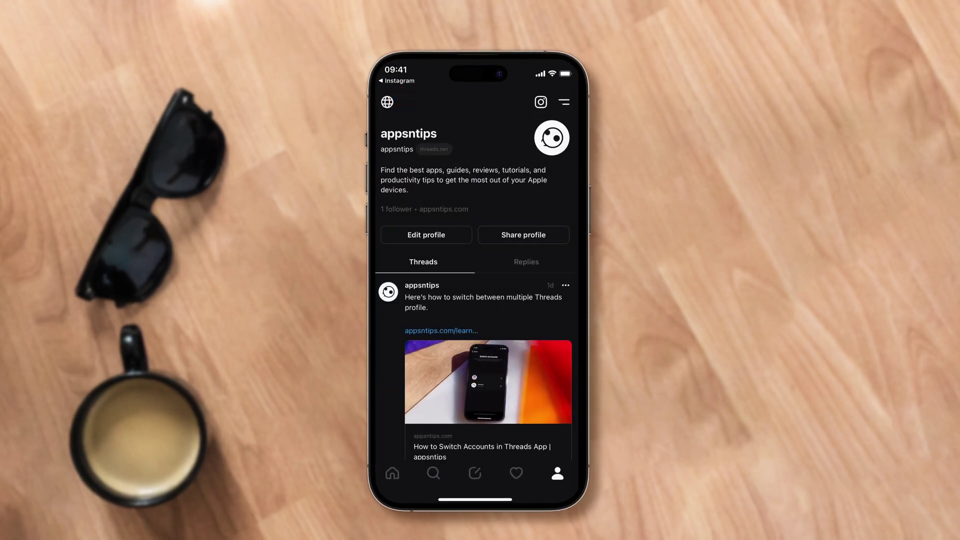